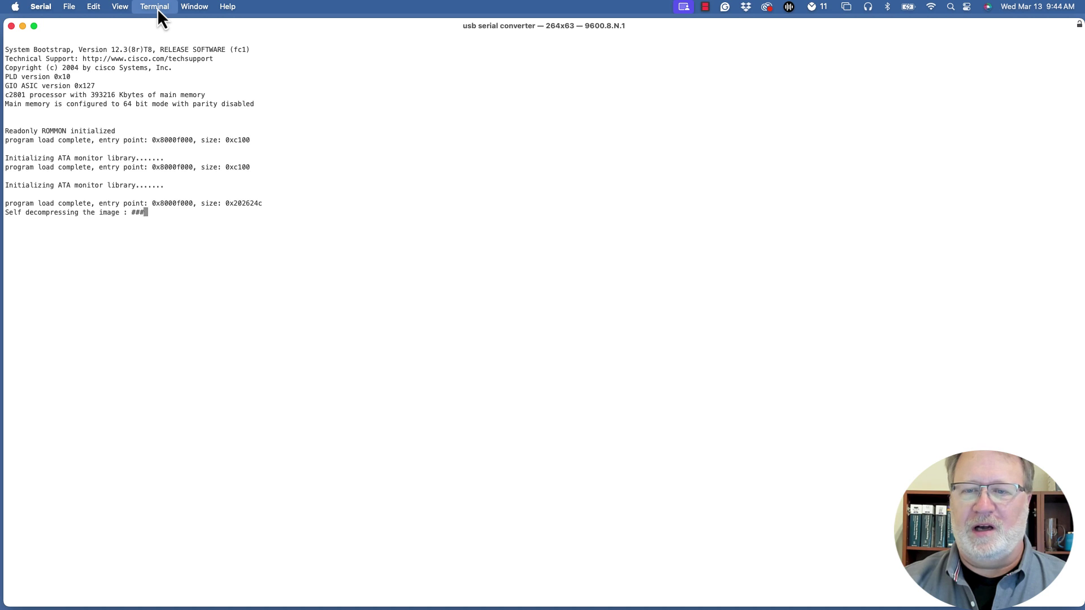
Show the terminal's line settings: 9600 baud, 8 data bits, no parity, 1 stop bit.
{"action": "left_click", "coordinate": [157, 8]}
{"action": "left_click", "coordinate": [156, 22]}
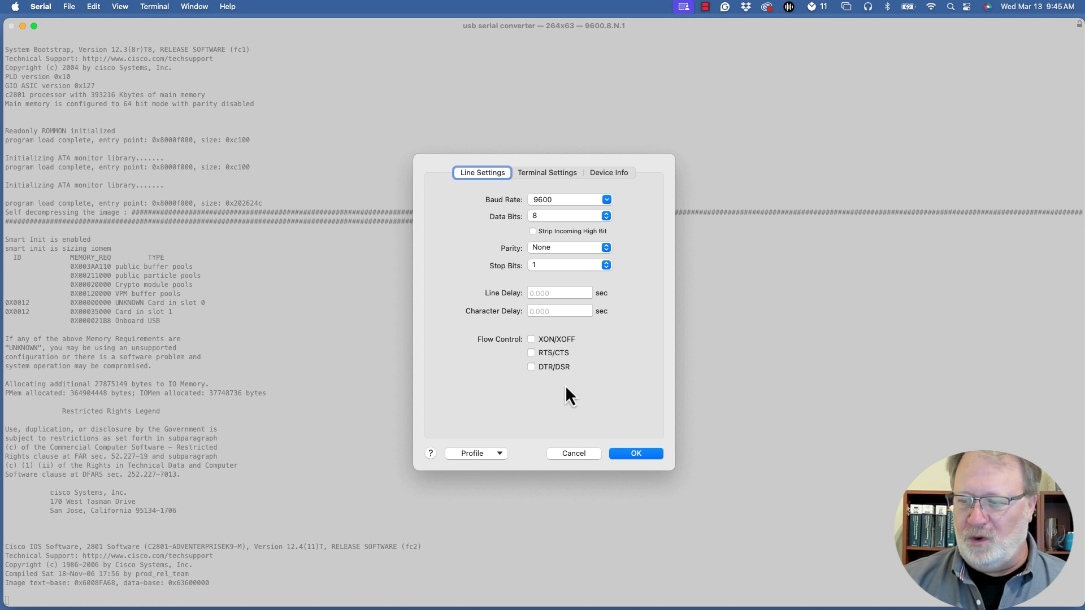
Accept the 9600-8-N-1 line settings and go back to the router's boot output.
{"action": "left_click", "coordinate": [633, 454]}
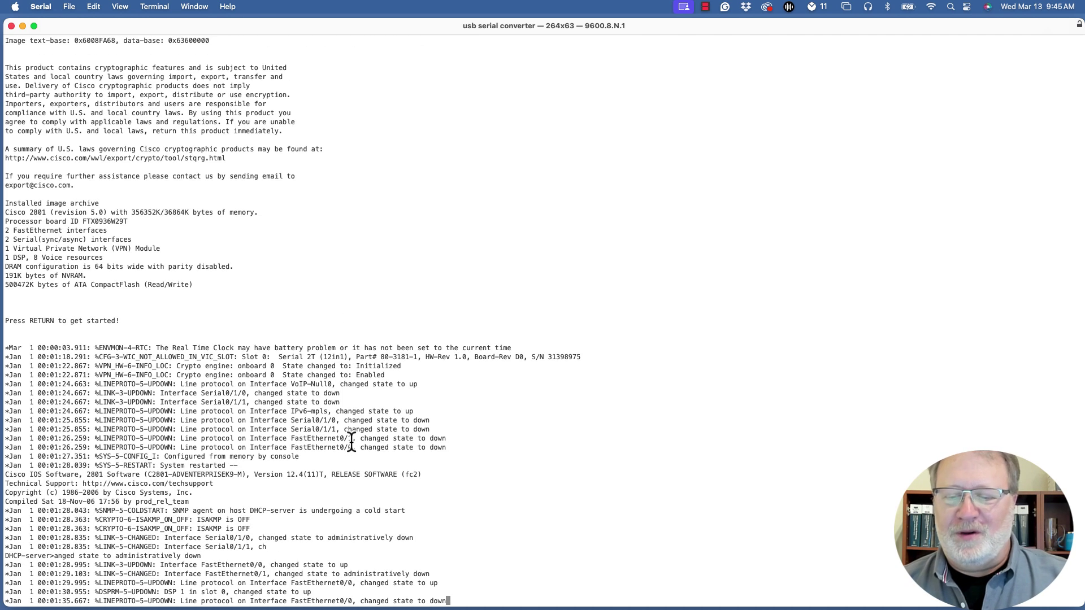
Wake the router console to get empty DHCP-server> prompts.
{"action": "key", "text": "Return"}
{"action": "key", "text": "Return"}
{"action": "key", "text": "Return"}
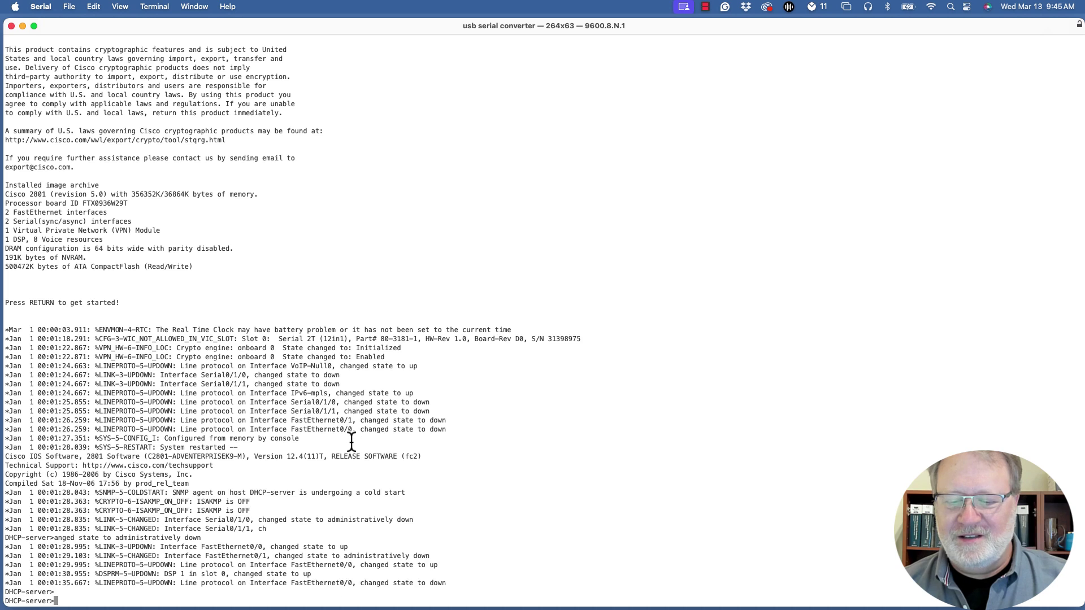
{"action": "key", "text": "Return"}
{"action": "key", "text": "Return"}
{"action": "key", "text": "Return"}
{"action": "key", "text": "Return"}
{"action": "key", "text": "Return"}
{"action": "key", "text": "Return"}
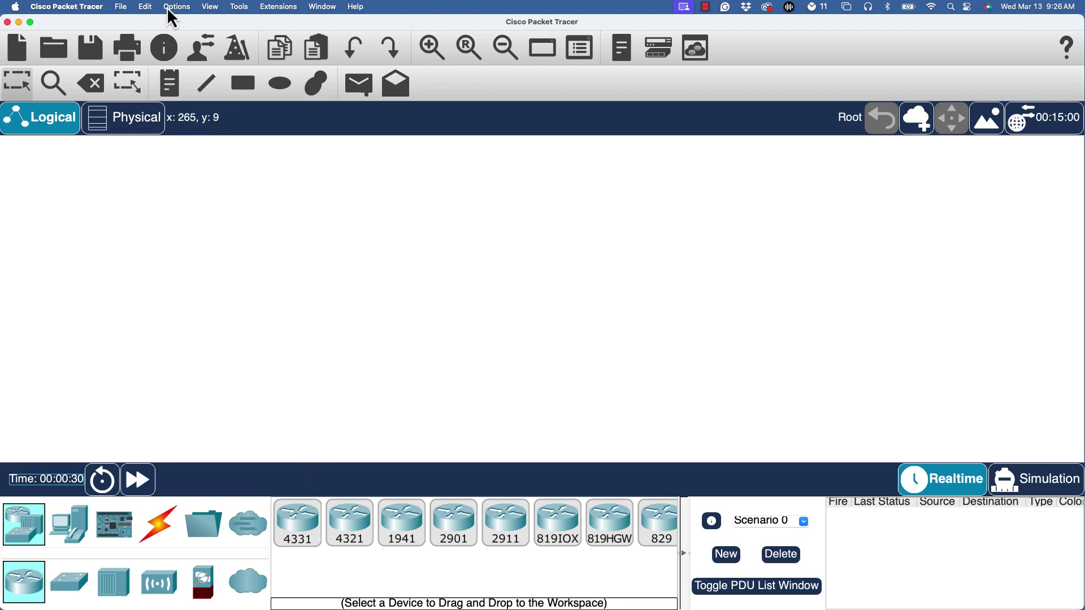
Open clab401.pkt from Recent Files and zoom in so the SW1 topology fills the view.
{"action": "left_click", "coordinate": [128, 8]}
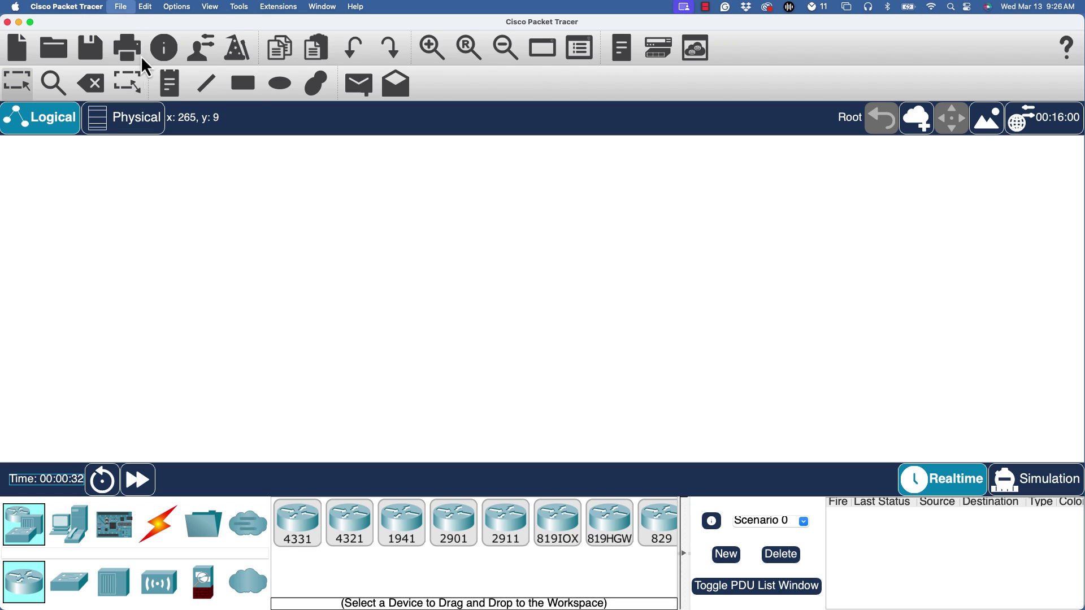
{"action": "left_click", "coordinate": [303, 63]}
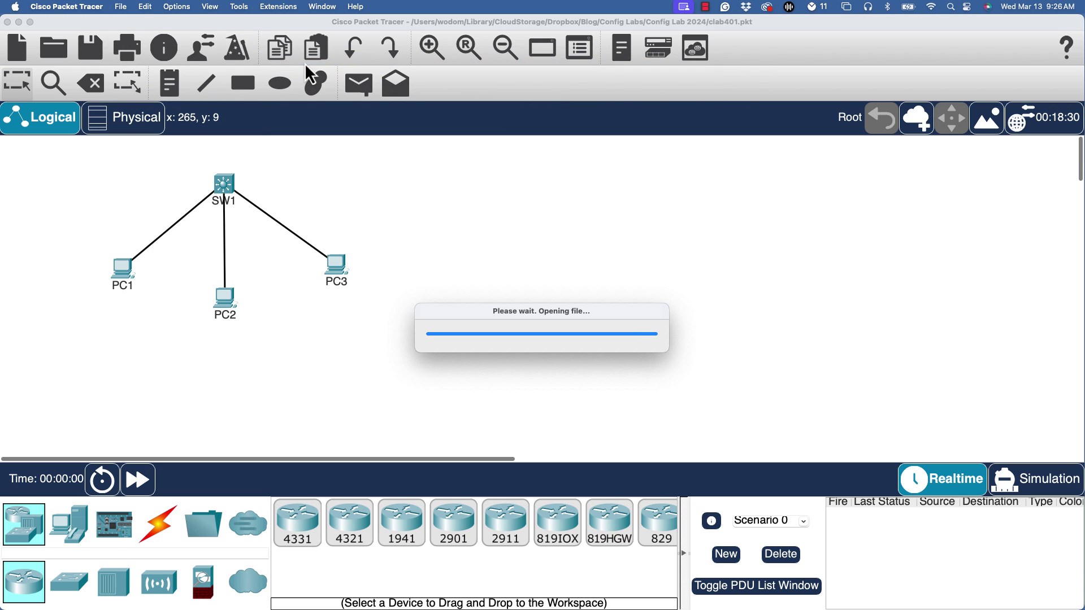
{"action": "left_click", "coordinate": [430, 50]}
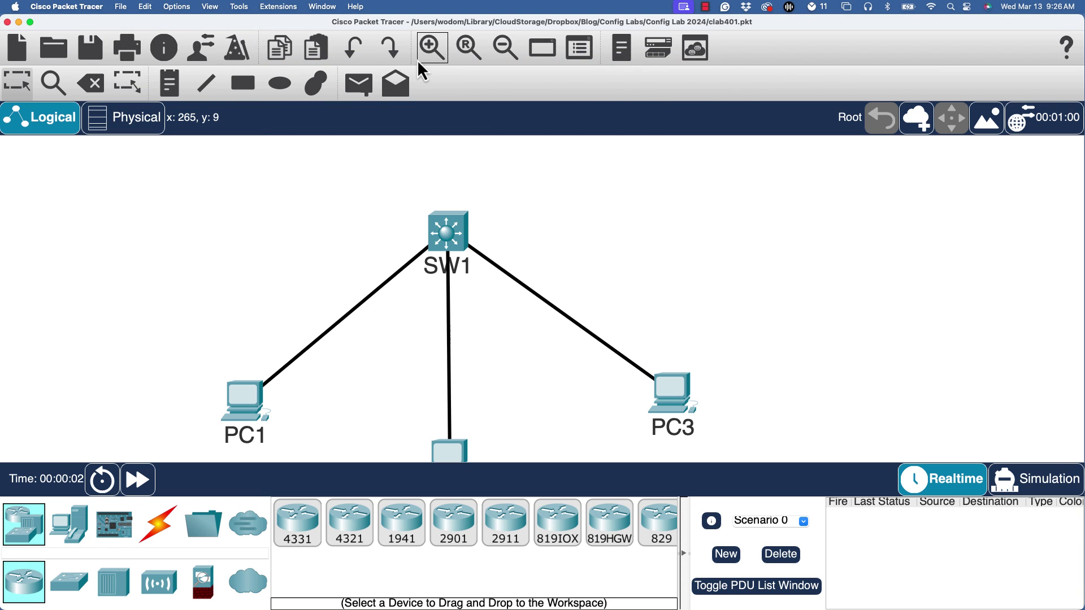
{"action": "scroll", "coordinate": [351, 217], "scroll_direction": "down", "scroll_amount": 4}
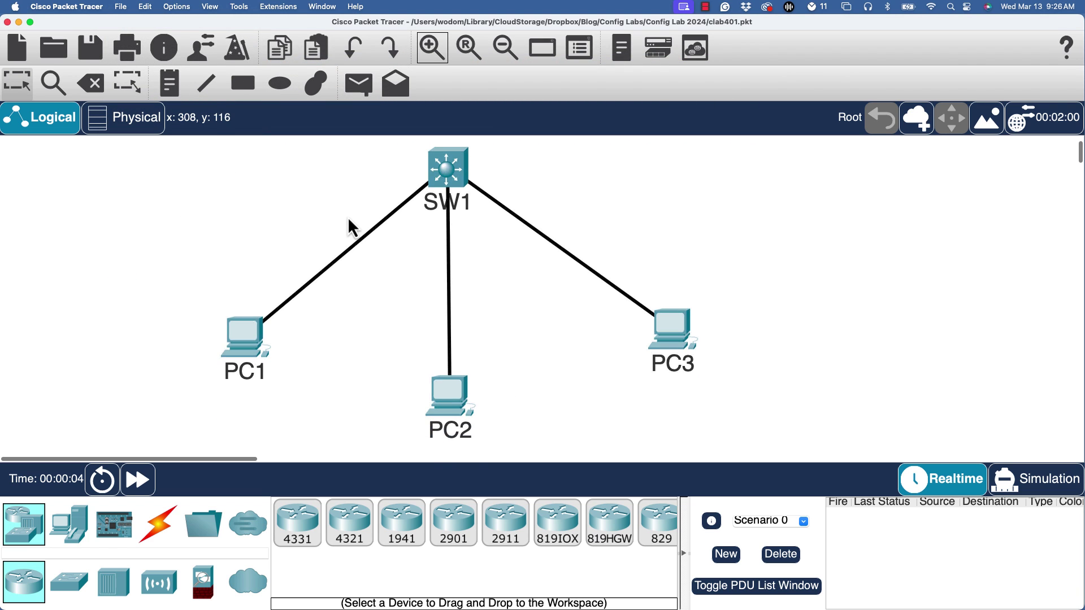
Open SW1's window enlarged and look through its Physical, Config, CLI and Attributes tabs, ending on CLI.
{"action": "left_click", "coordinate": [460, 161]}
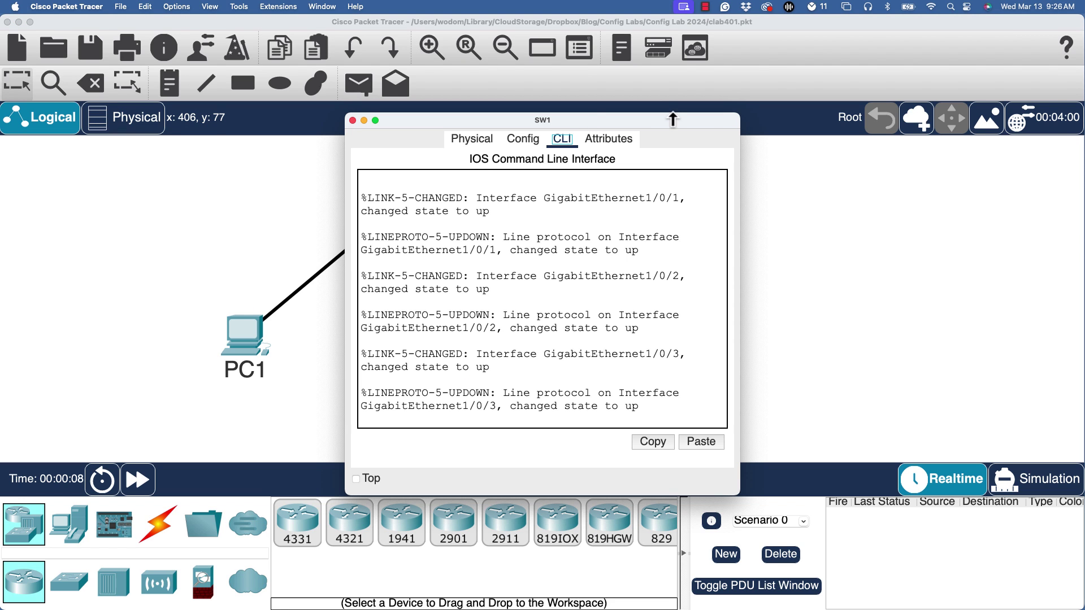
{"action": "left_click_drag", "start_coordinate": [729, 124], "coordinate": [957, 16]}
{"action": "left_click", "coordinate": [580, 41]}
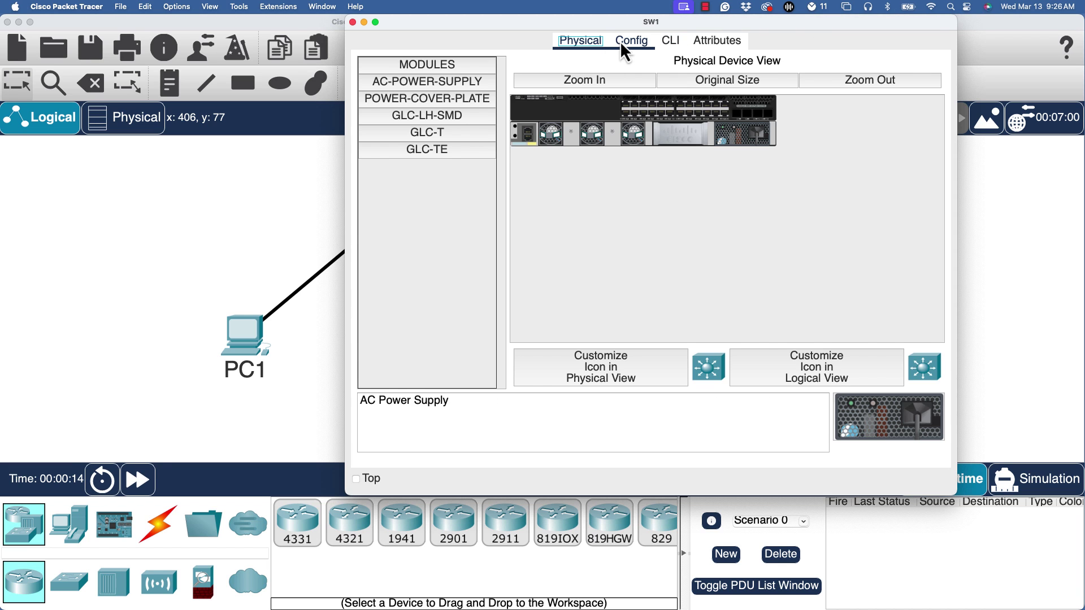
{"action": "left_click", "coordinate": [622, 41]}
{"action": "left_click", "coordinate": [667, 39]}
{"action": "left_click", "coordinate": [699, 40]}
{"action": "left_click", "coordinate": [591, 40]}
{"action": "left_click", "coordinate": [663, 42]}
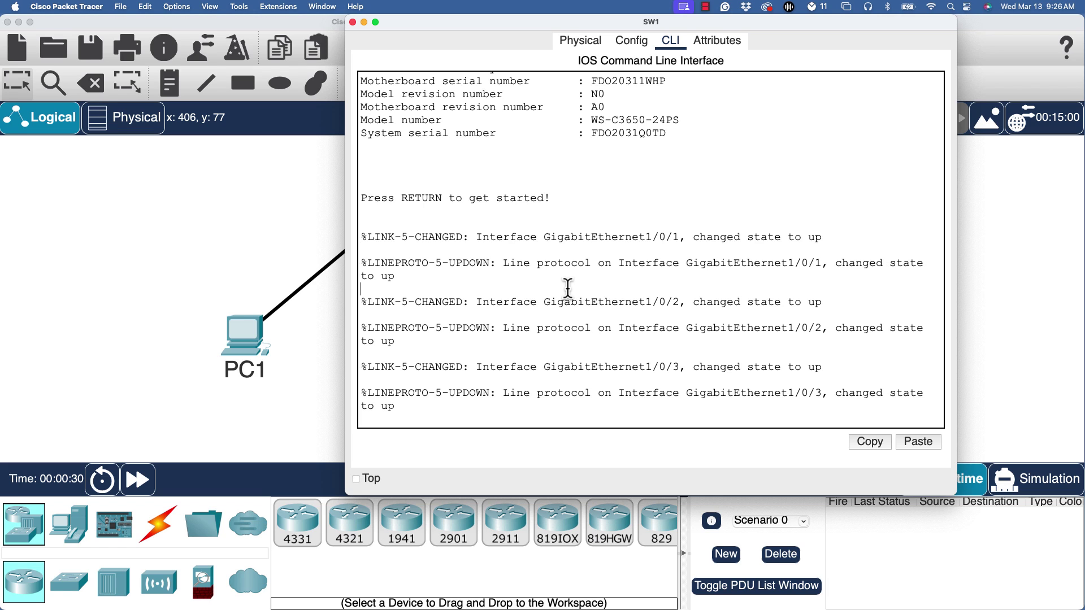
Get a Switch> prompt and run show interfaces status, listing Gig1/0/1–3 as connected.
{"action": "key", "text": "Return"}
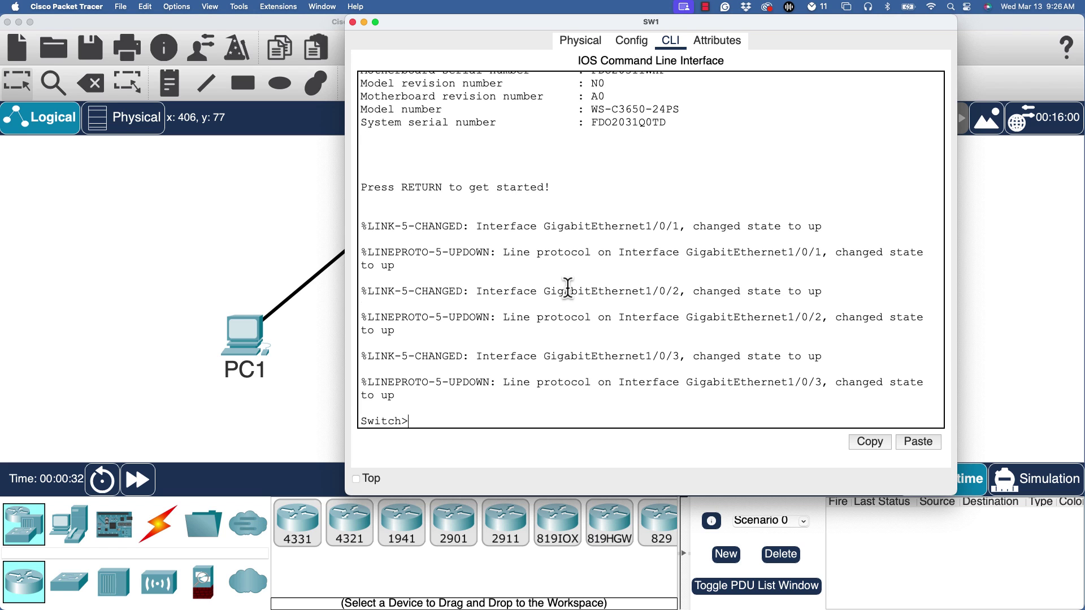
{"action": "key", "text": "Return"}
{"action": "key", "text": "Return"}
{"action": "key", "text": "Return"}
{"action": "key", "text": "Return"}
{"action": "key", "text": "Return"}
{"action": "key", "text": "Return"}
{"action": "key", "text": "Return"}
{"action": "key", "text": "Return"}
{"action": "key", "text": "Return"}
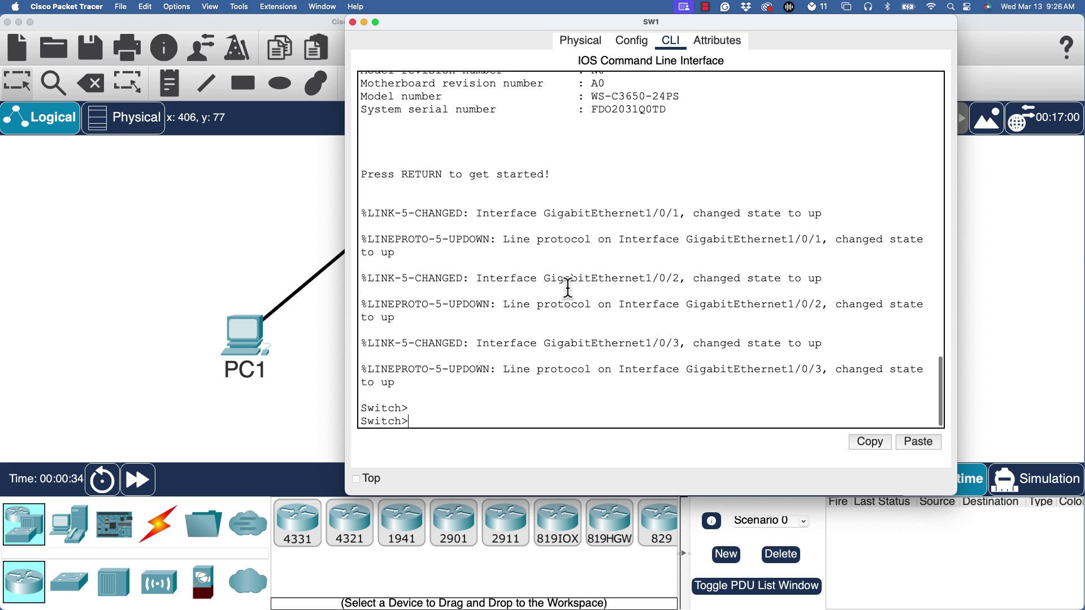
{"action": "key", "text": "Return"}
{"action": "key", "text": "Return"}
{"action": "key", "text": "Return"}
{"action": "key", "text": "Return"}
{"action": "key", "text": "Return"}
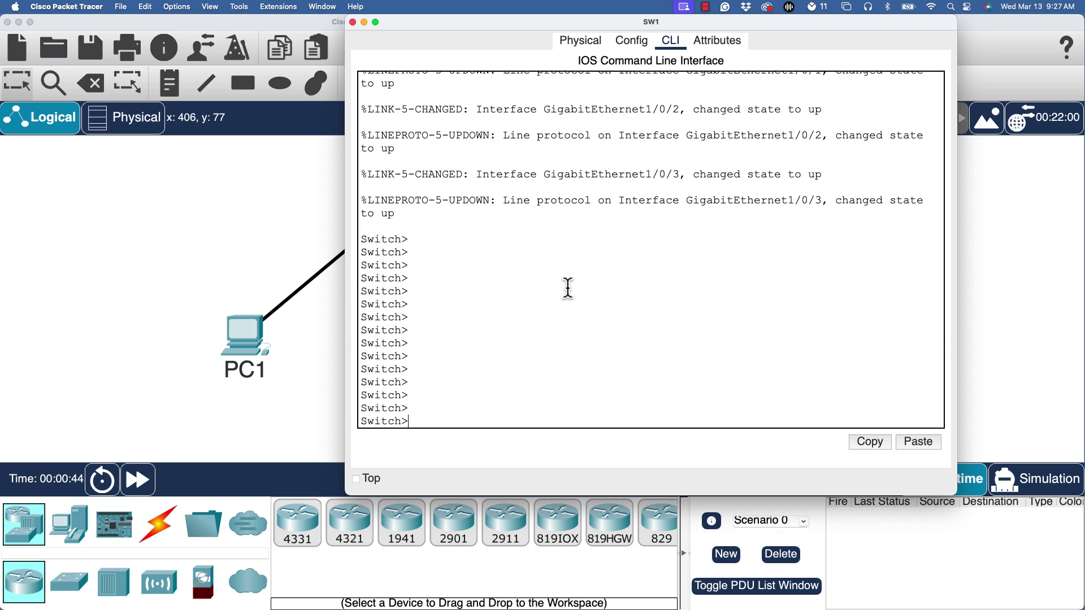
{"action": "type", "text": "show interfaces status"}
{"action": "key", "text": "Return"}
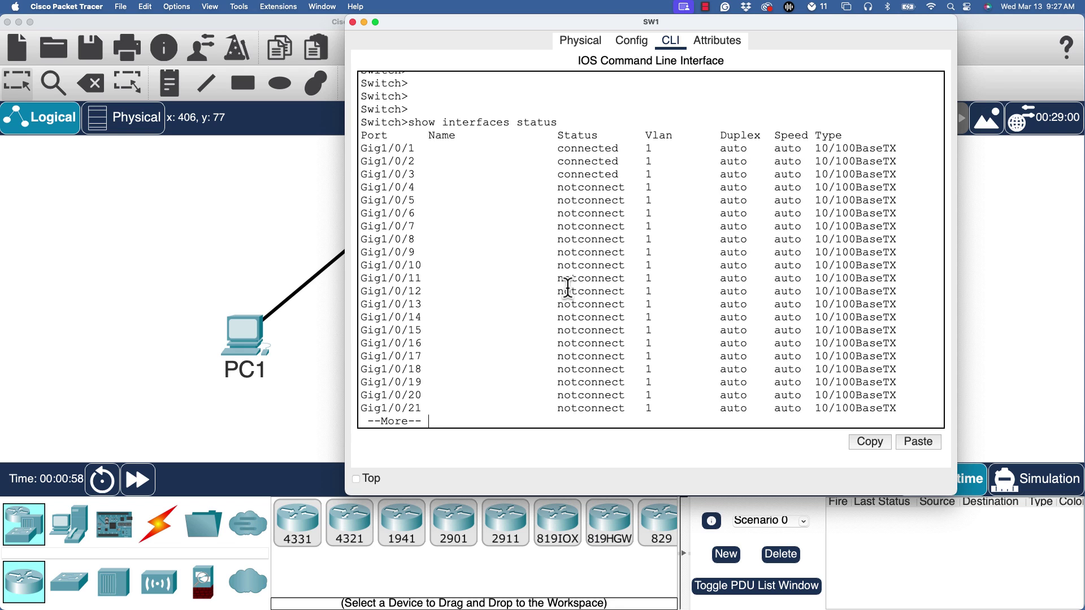
Page through the rest of the interface list, then try show running-config at Switch>, which gets rejected.
{"action": "key", "text": "space"}
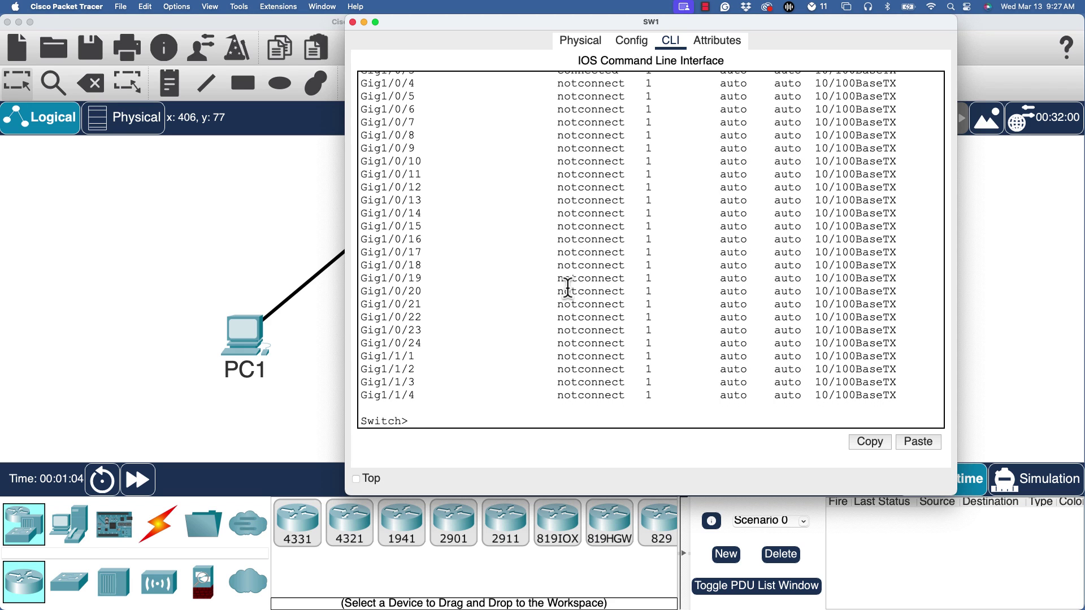
{"action": "type", "text": "show running-config"}
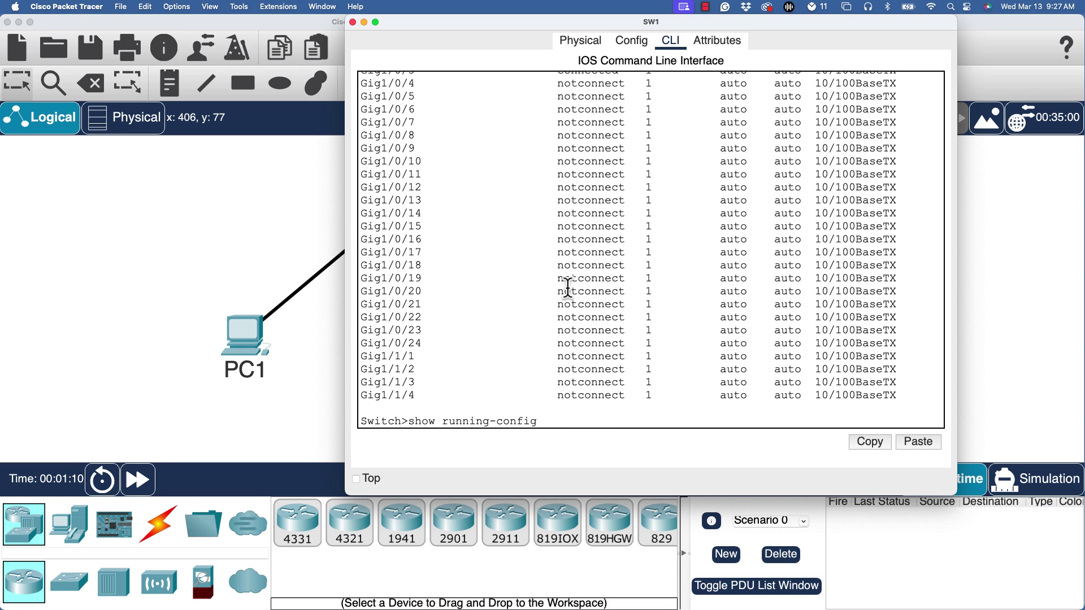
{"action": "key", "text": "Return"}
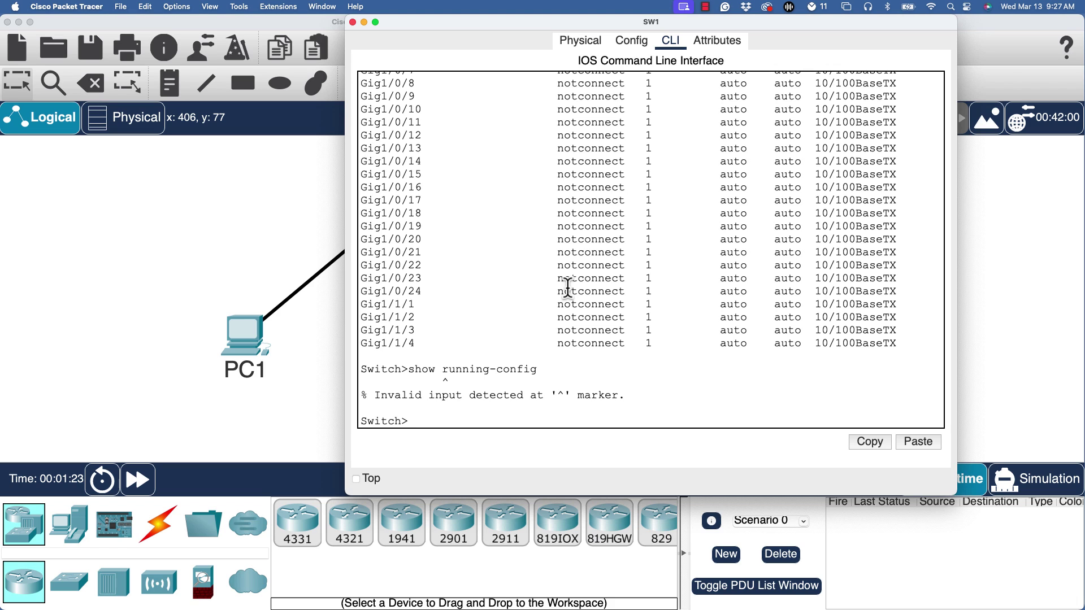
Enter privileged mode with enable and add a blank Switch# prompt.
{"action": "type", "text": "enable"}
{"action": "key", "text": "Return"}
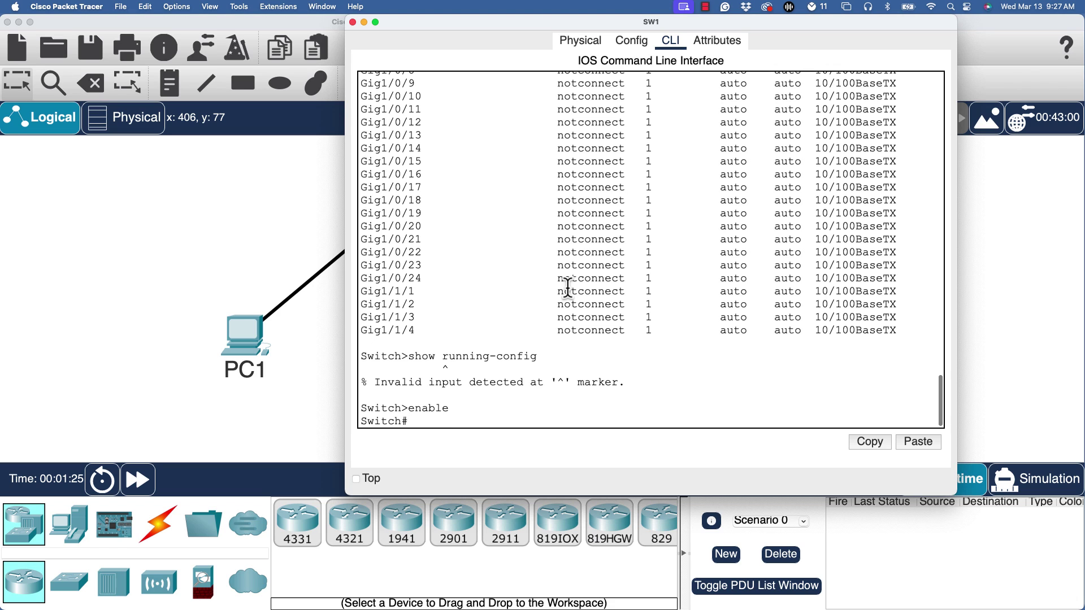
{"action": "key", "text": "Return"}
{"action": "key", "text": "Return"}
{"action": "key", "text": "Return"}
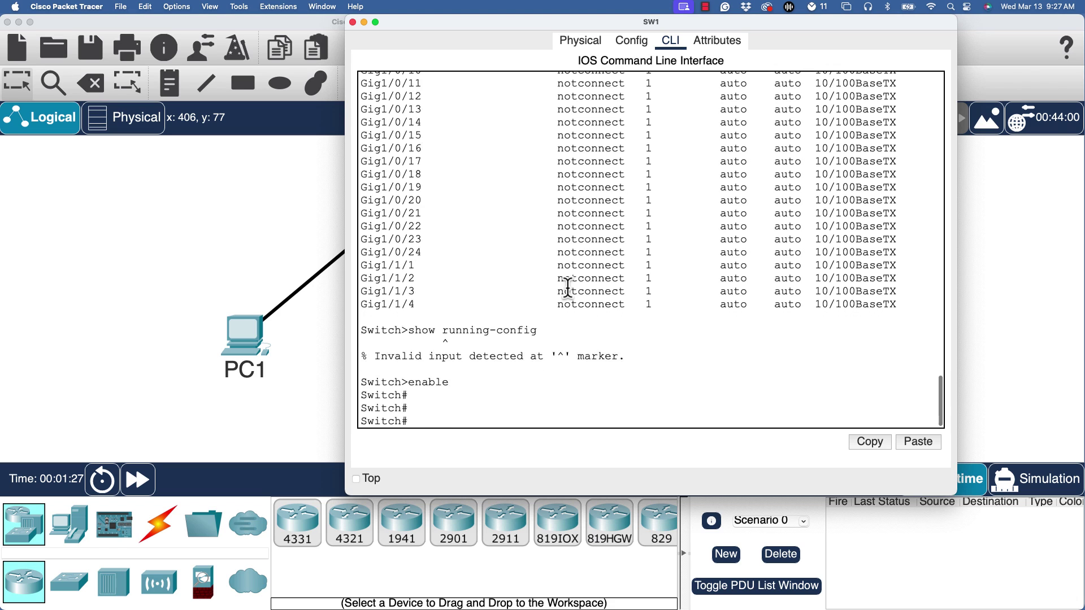
Display the full running-config page by page down to its end line, then add fresh prompts.
{"action": "type", "text": "show running-config"}
{"action": "key", "text": "Return"}
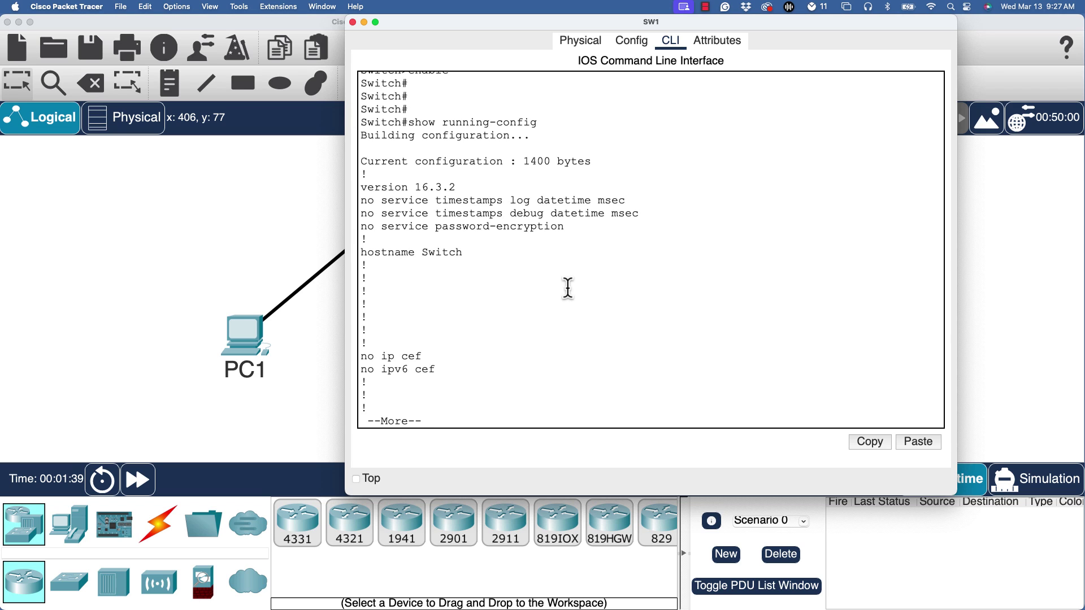
{"action": "key", "text": "space"}
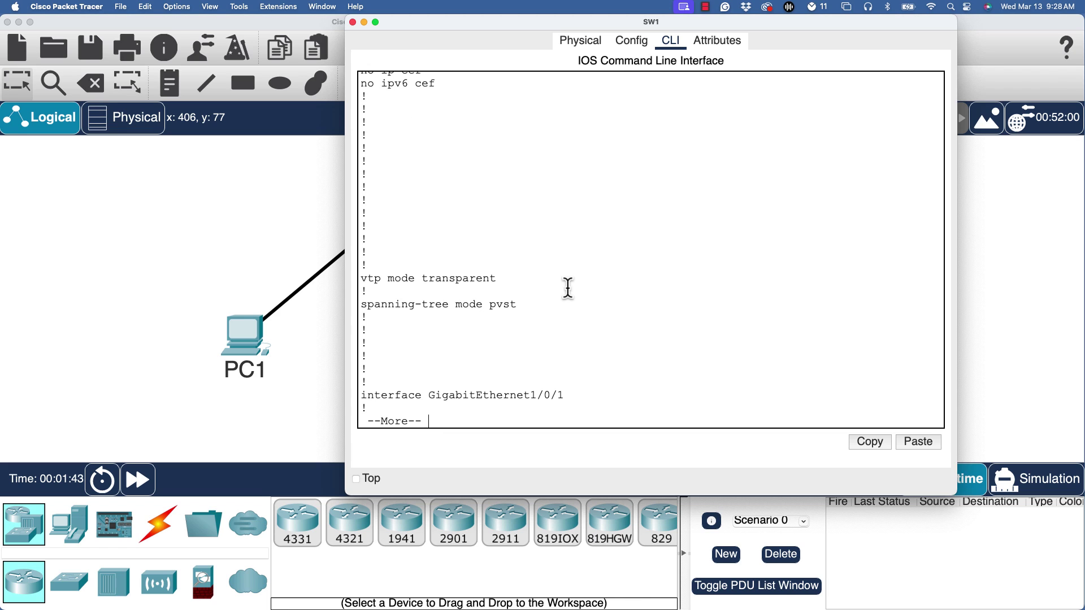
{"action": "key", "text": "space"}
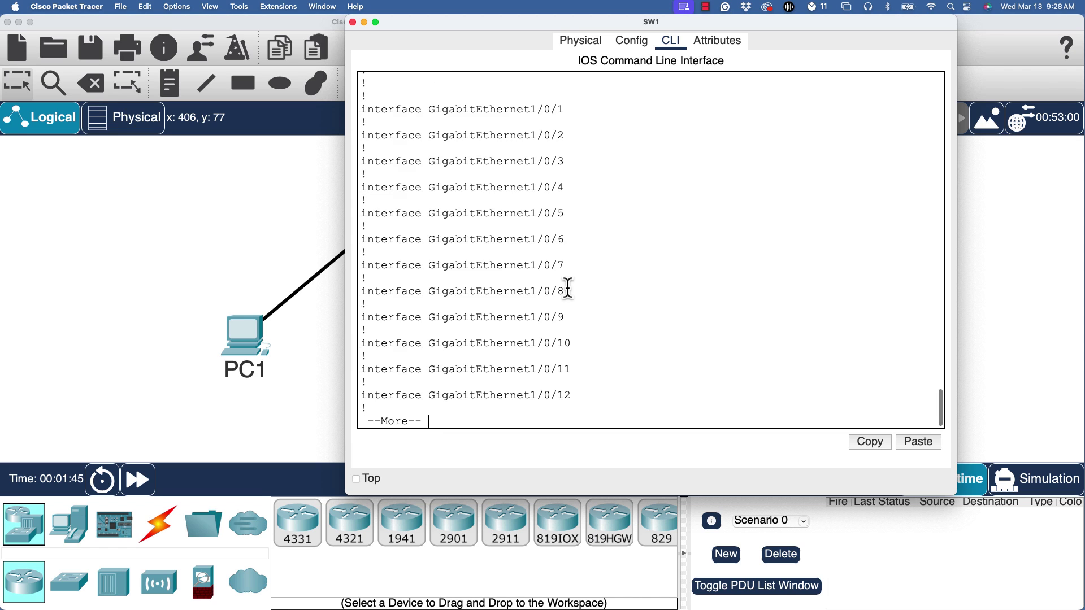
{"action": "key", "text": "space"}
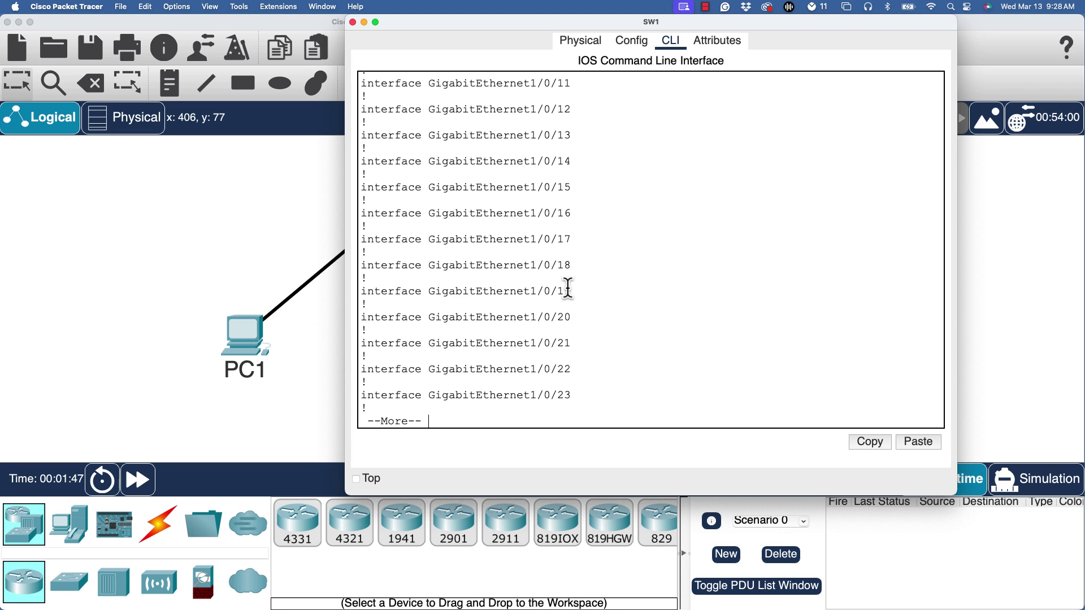
{"action": "key", "text": "space"}
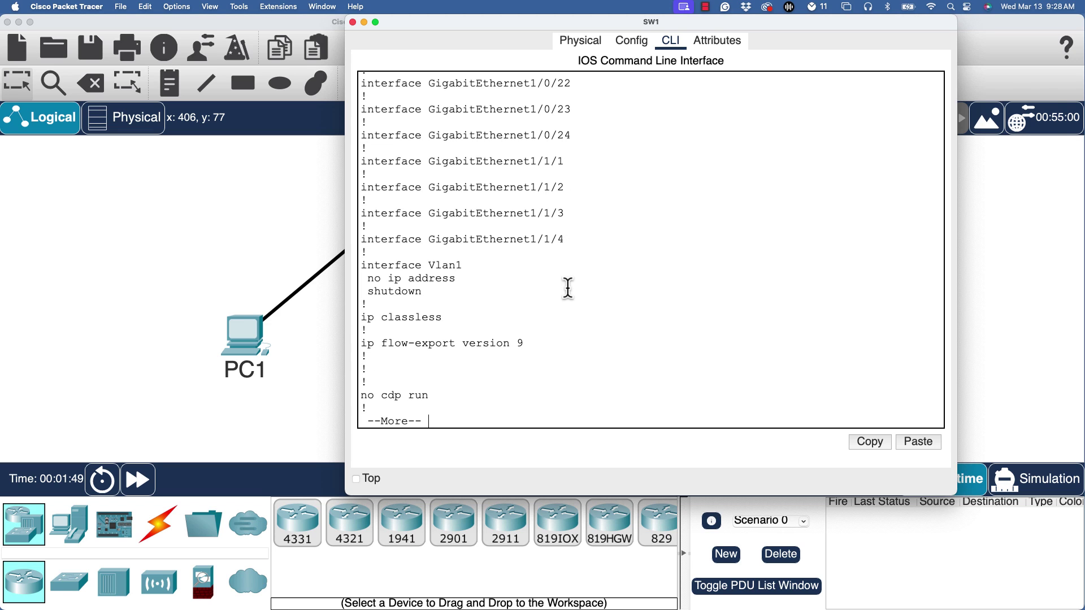
{"action": "key", "text": "space"}
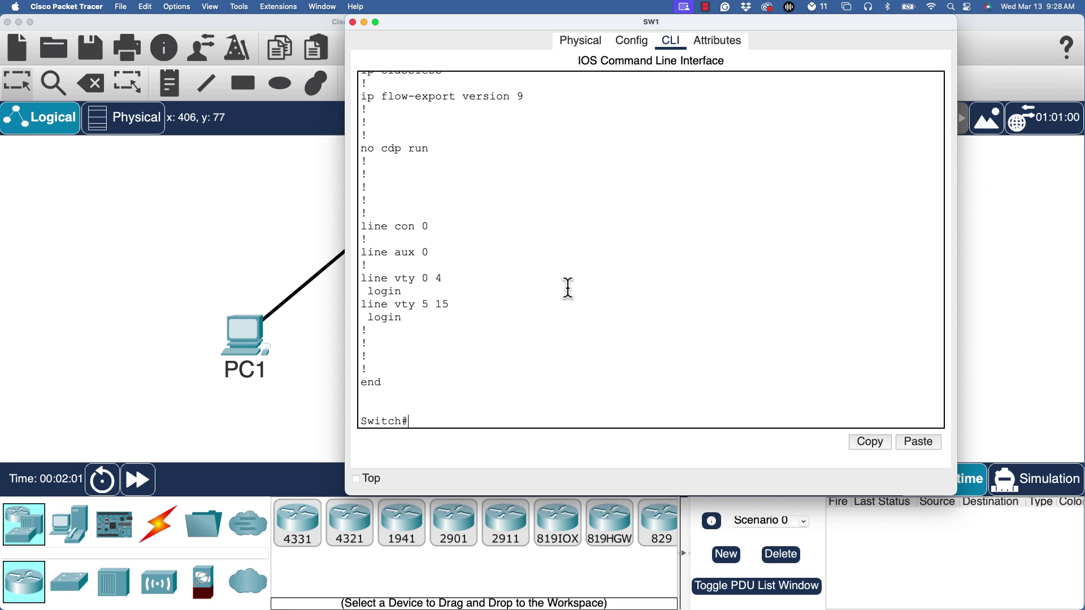
{"action": "key", "text": "Return"}
{"action": "key", "text": "Return"}
{"action": "key", "text": "Return"}
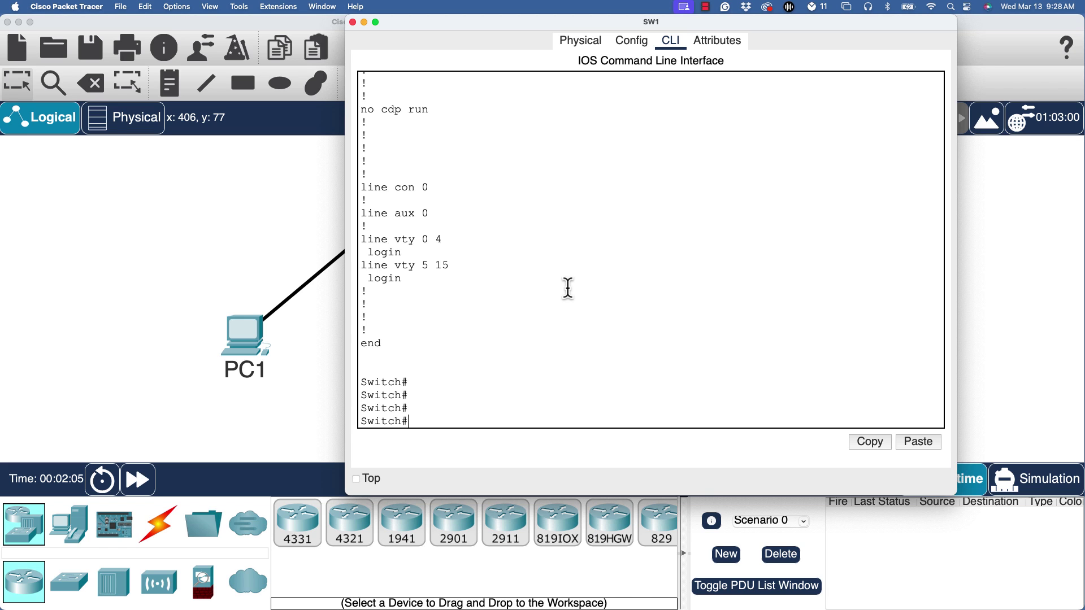
Type ? at Switch# to list every exec command, paging through and highlighting 'show'.
{"action": "type", "text": "?"}
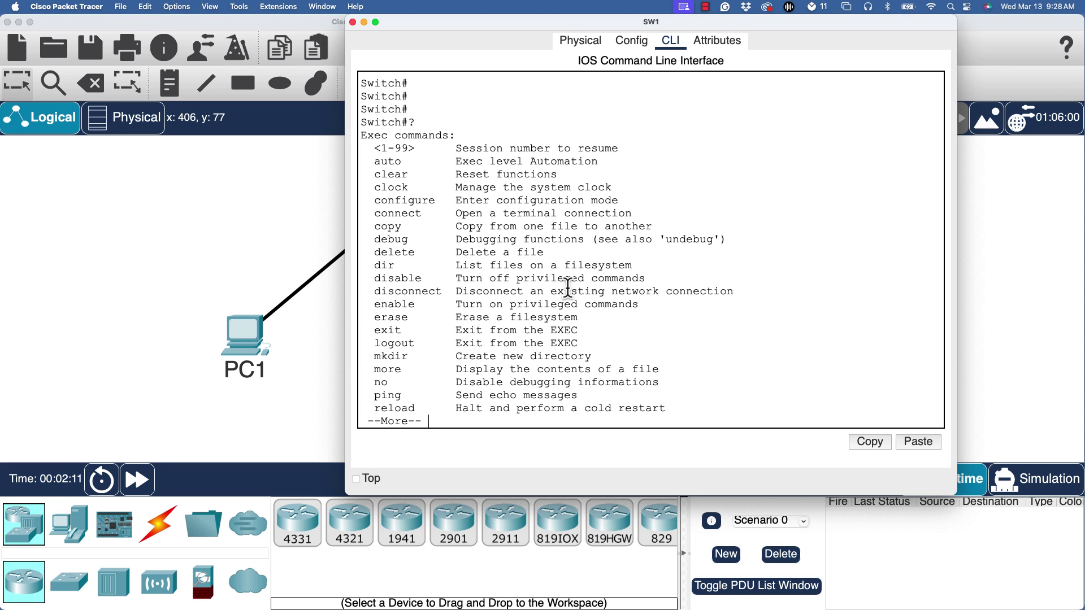
{"action": "key", "text": "space"}
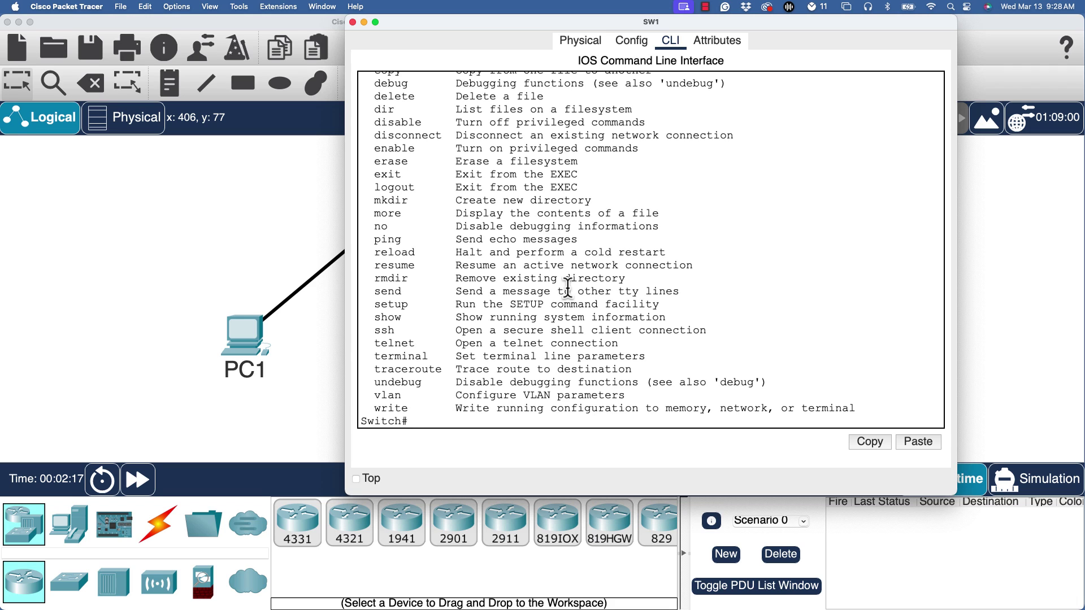
{"action": "left_click_drag", "start_coordinate": [406, 317], "coordinate": [373, 317]}
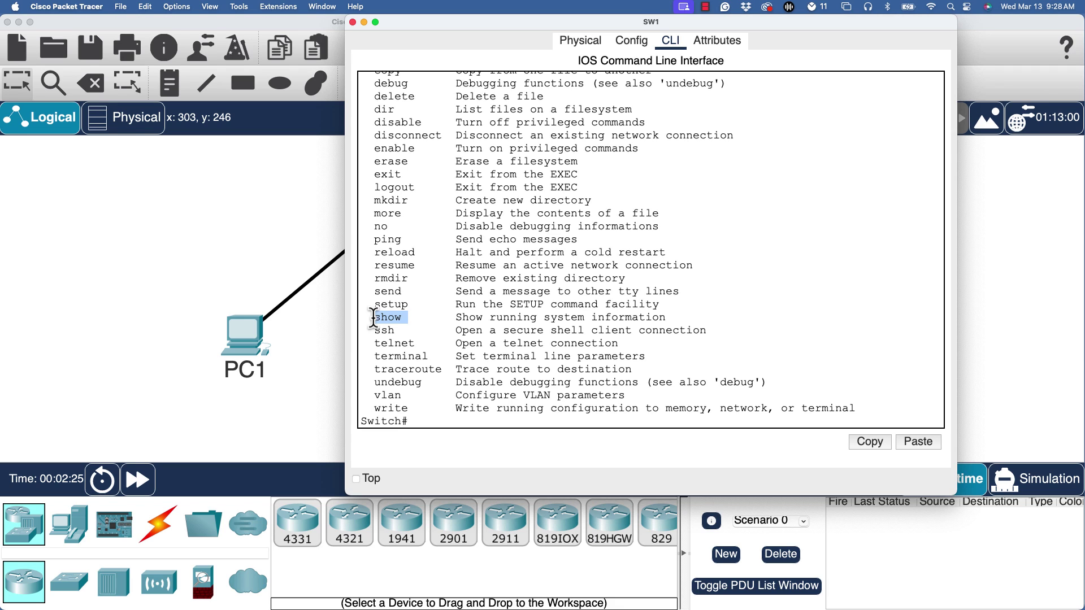
List all show ? options page by page, then run bare show to get '% Incomplete command.'.
{"action": "left_click", "coordinate": [373, 318]}
{"action": "type", "text": "show ?"}
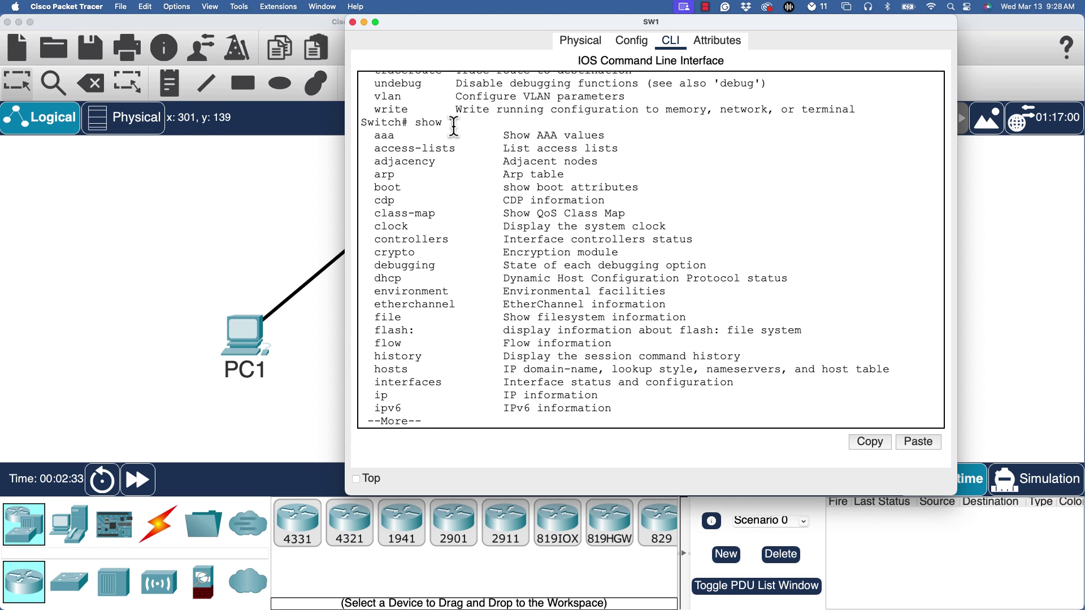
{"action": "left_click_drag", "start_coordinate": [453, 125], "coordinate": [416, 125]}
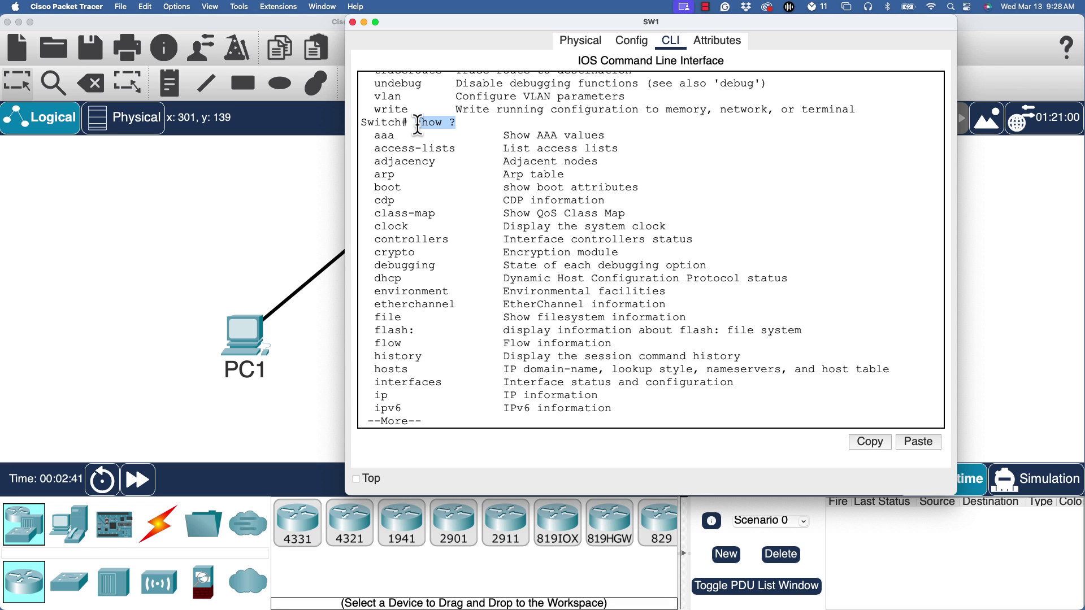
{"action": "key", "text": "space"}
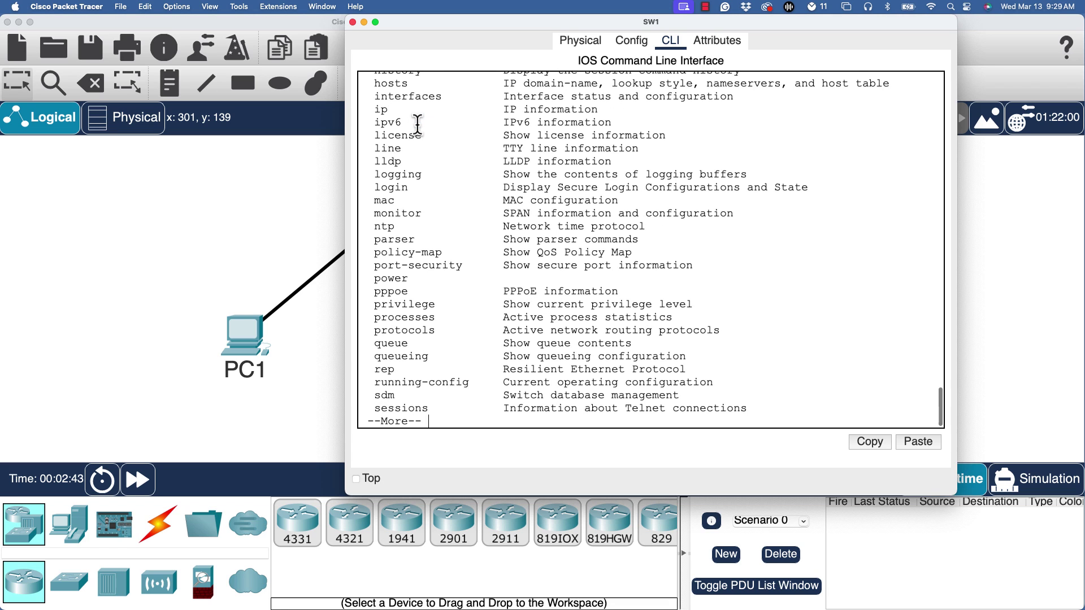
{"action": "key", "text": "space"}
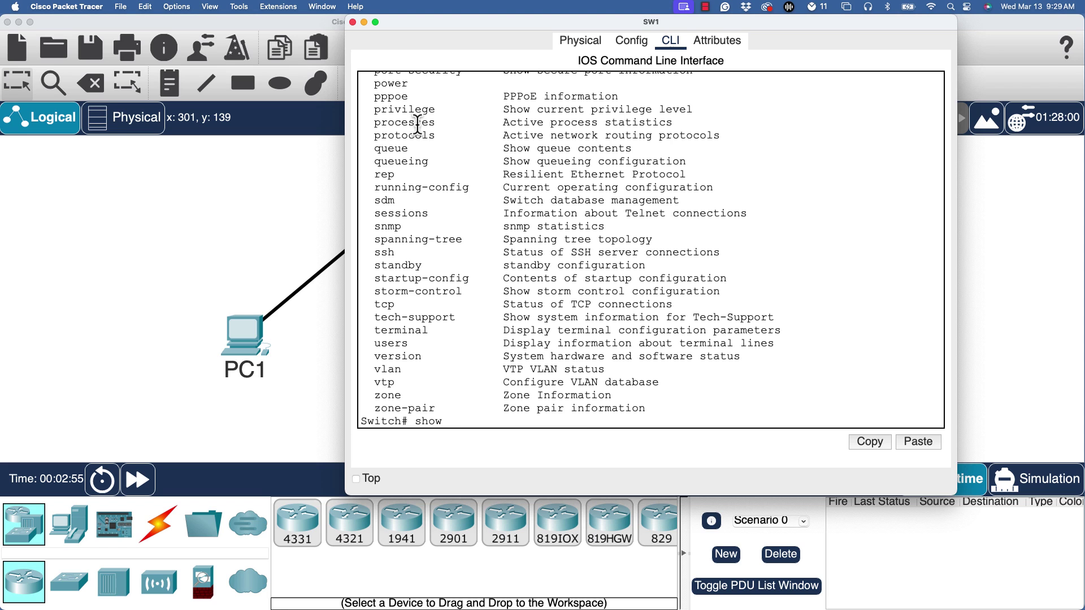
{"action": "key", "text": "Return"}
{"action": "key", "text": "Return"}
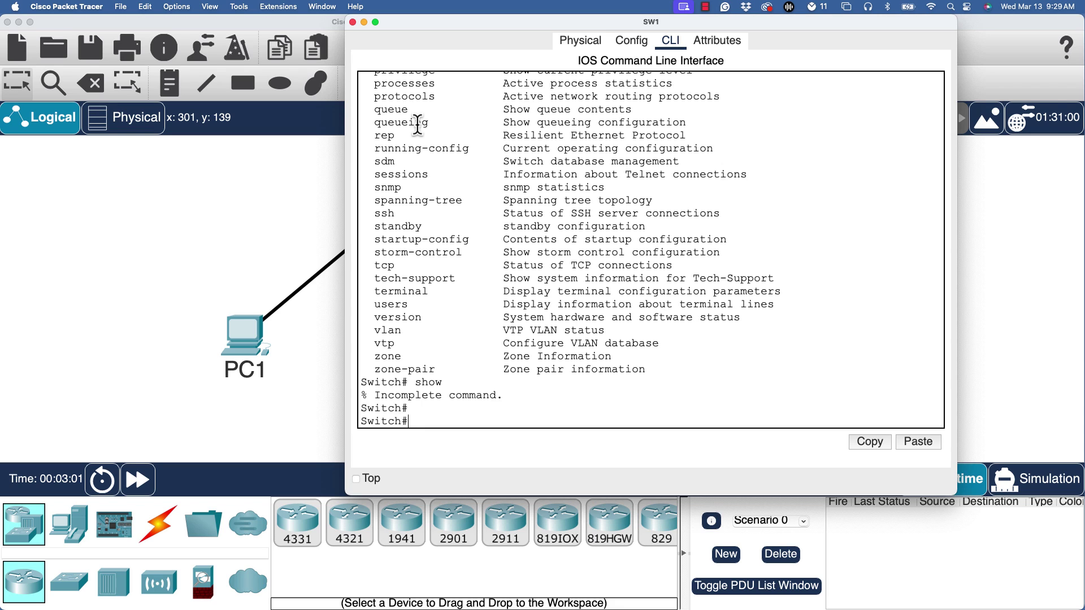
Enter global configuration mode with configure terminal, fixing a typo along the way.
{"action": "type", "text": "configure terminal"}
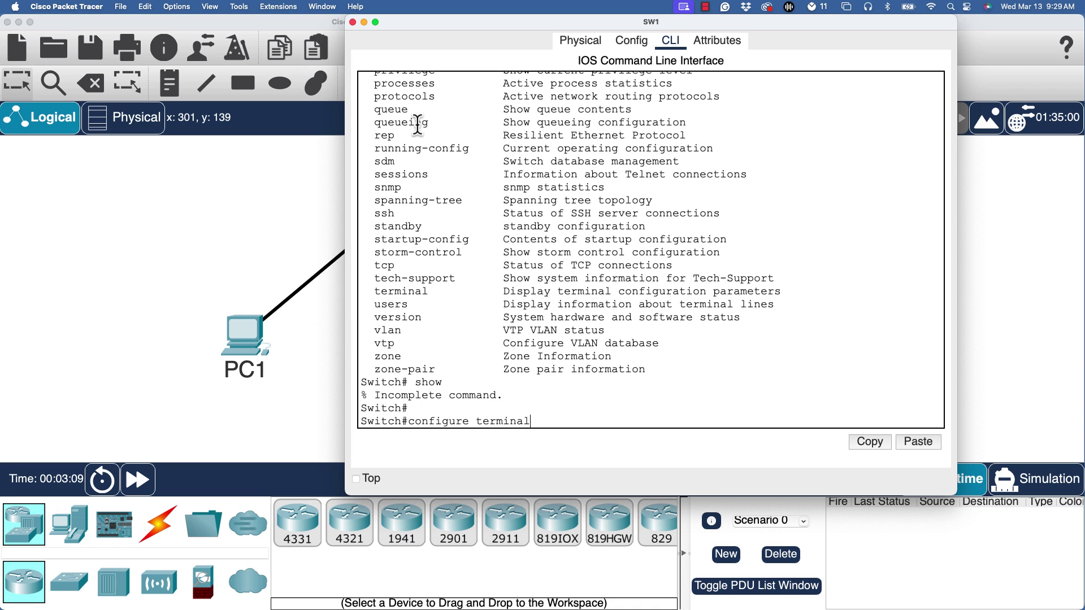
{"action": "key", "text": "Return"}
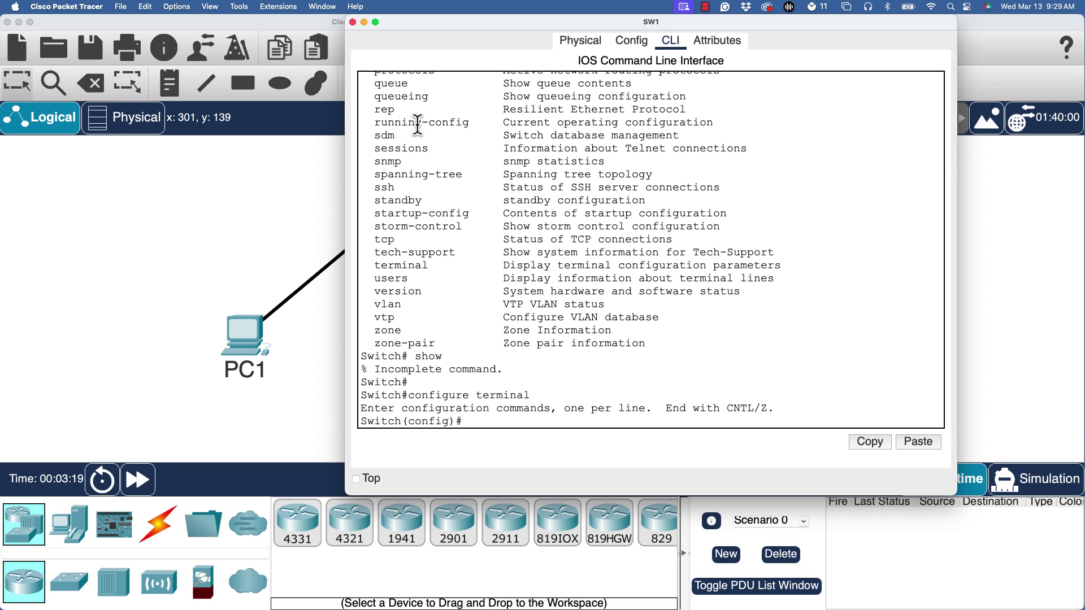
Check host ? help, set the hostname to the presenter's name, and return to privileged exec with Ctrl+Z.
{"action": "type", "text": "host ?"}
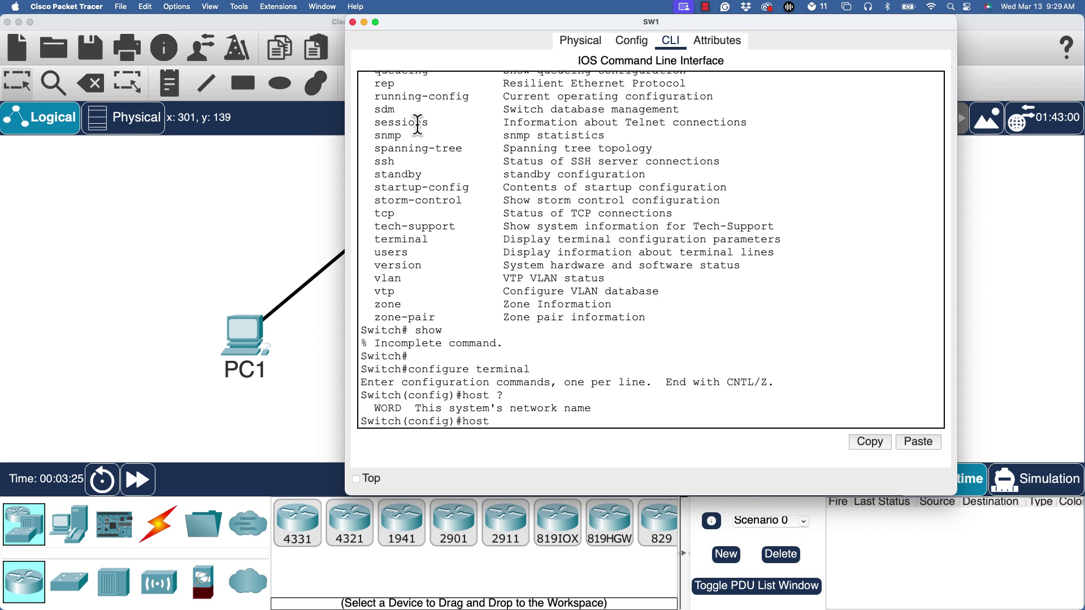
{"action": "type", "text": "WendellOdom"}
{"action": "key", "text": "Return"}
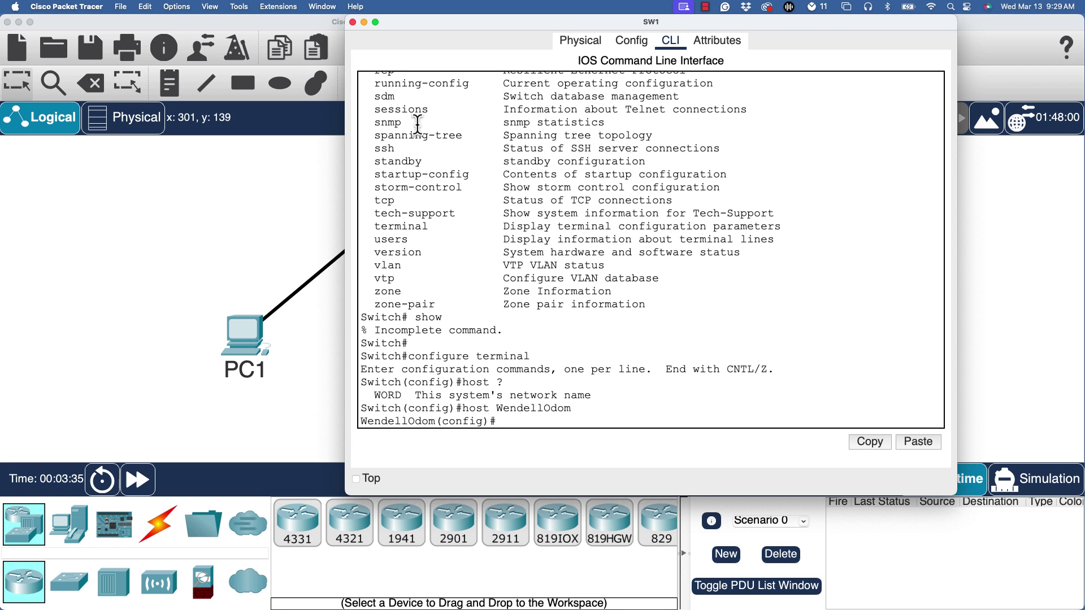
{"action": "key", "text": "ctrl+z"}
{"action": "key", "text": "Return"}
{"action": "key", "text": "Return"}
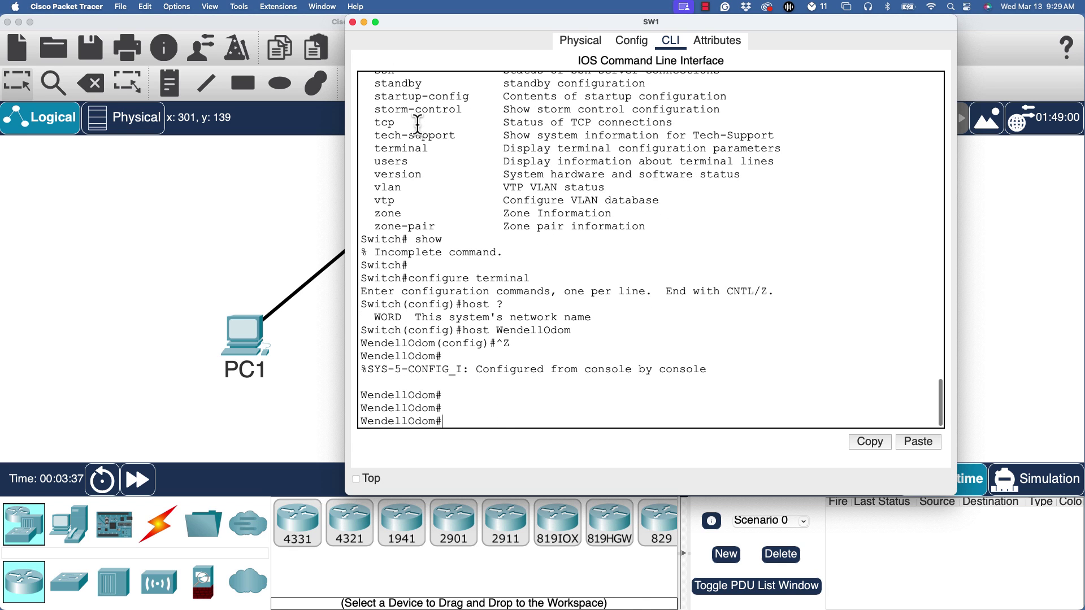
{"action": "type", "text": "host ?"}
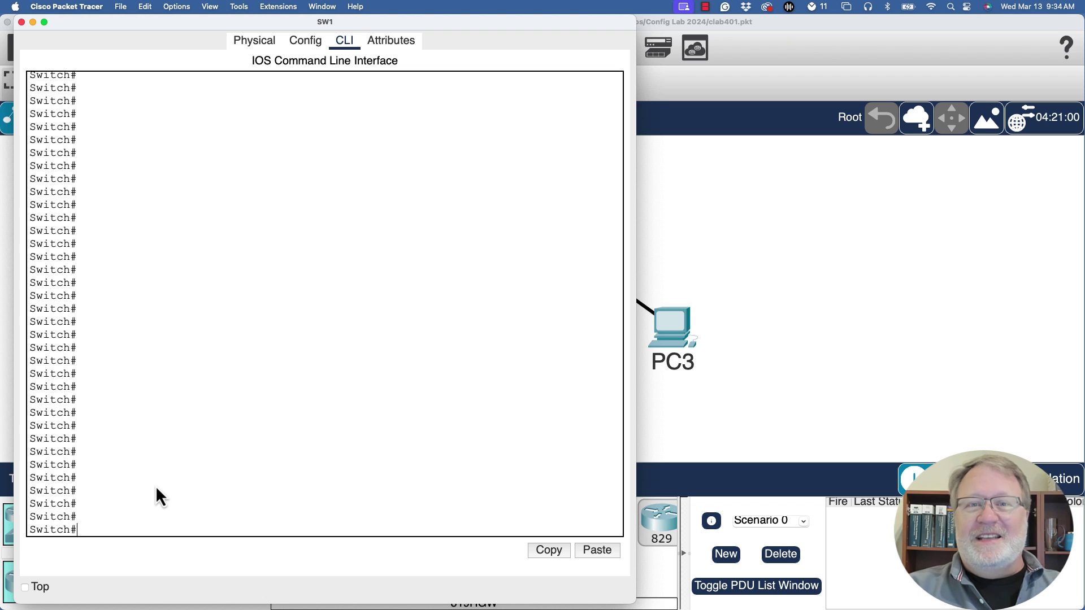
Run show interfaces g1/0/1 on SW1 to see it up/up, full-duplex 100Mb/s, 0 input errors.
{"action": "type", "text": "show interfaces g1/0/1"}
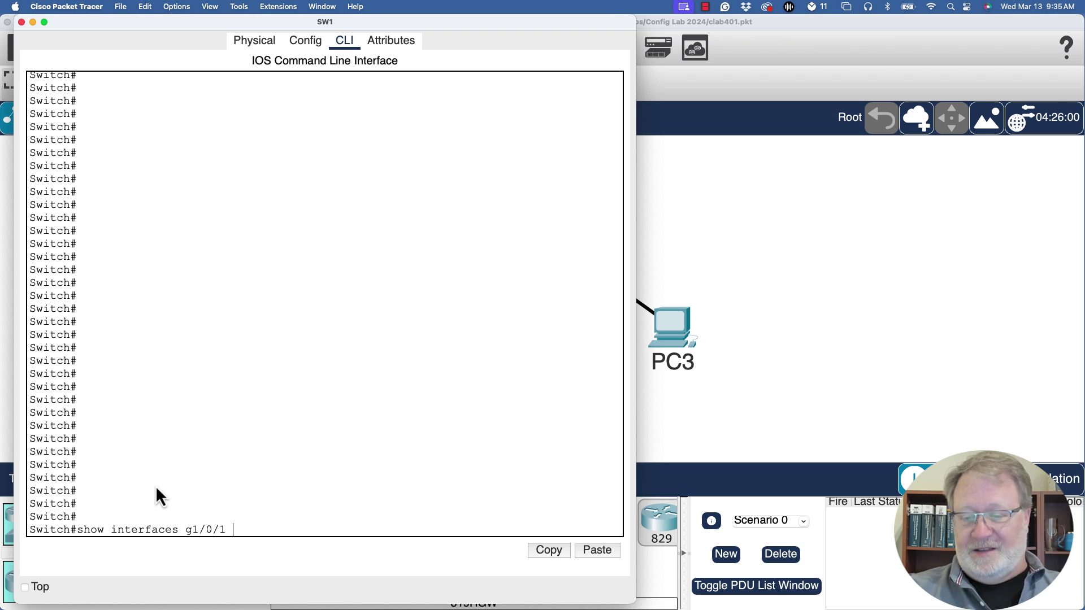
{"action": "key", "text": "Return"}
{"action": "key", "text": "Return"}
{"action": "key", "text": "Return"}
{"action": "key", "text": "Return"}
{"action": "key", "text": "Return"}
{"action": "key", "text": "Return"}
{"action": "key", "text": "Return"}
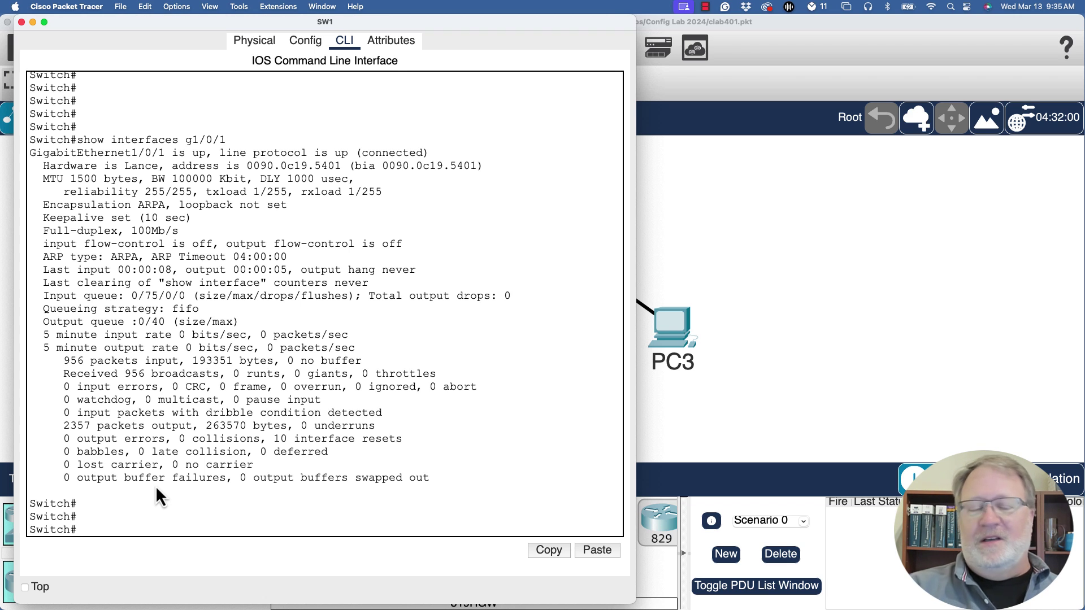
{"action": "key", "text": "Up"}
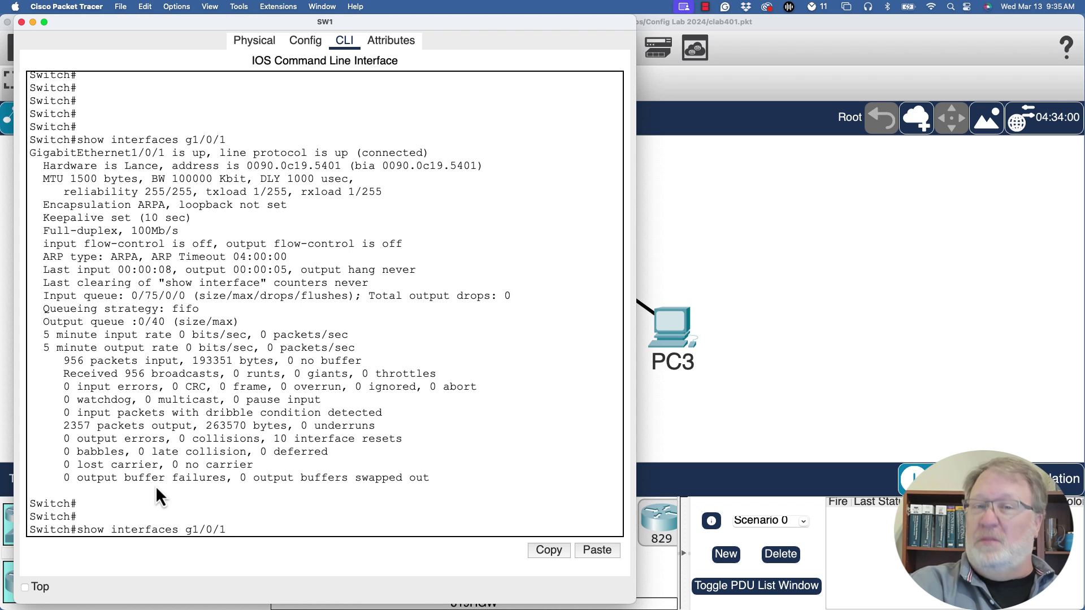
Filter the g1/0/1 output with | include duplex, then rerun it with capital Duplex to show no match.
{"action": "type", "text": "| include duplex"}
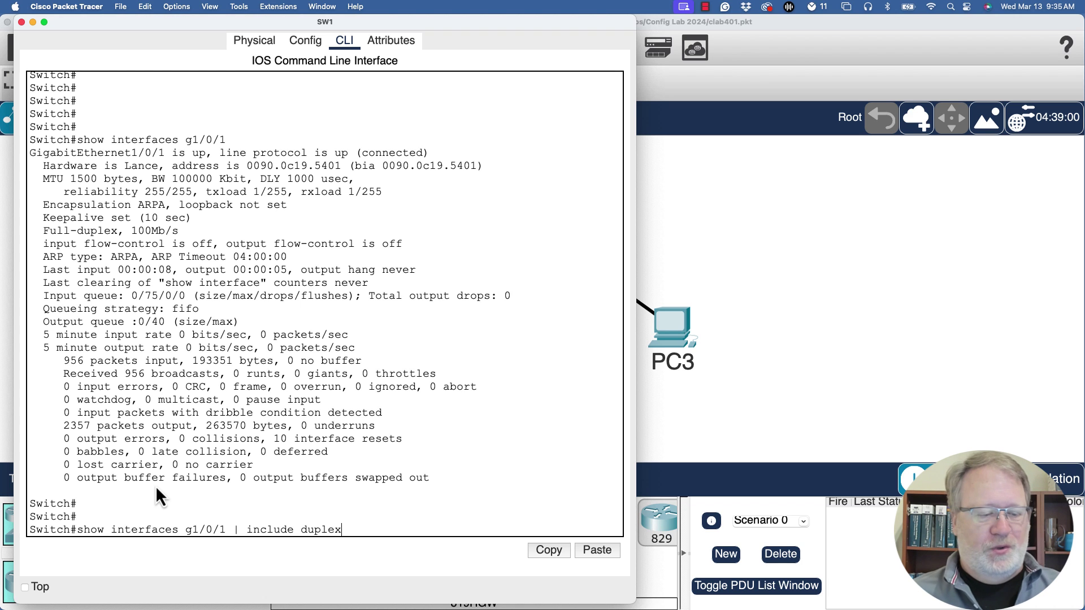
{"action": "key", "text": "Return"}
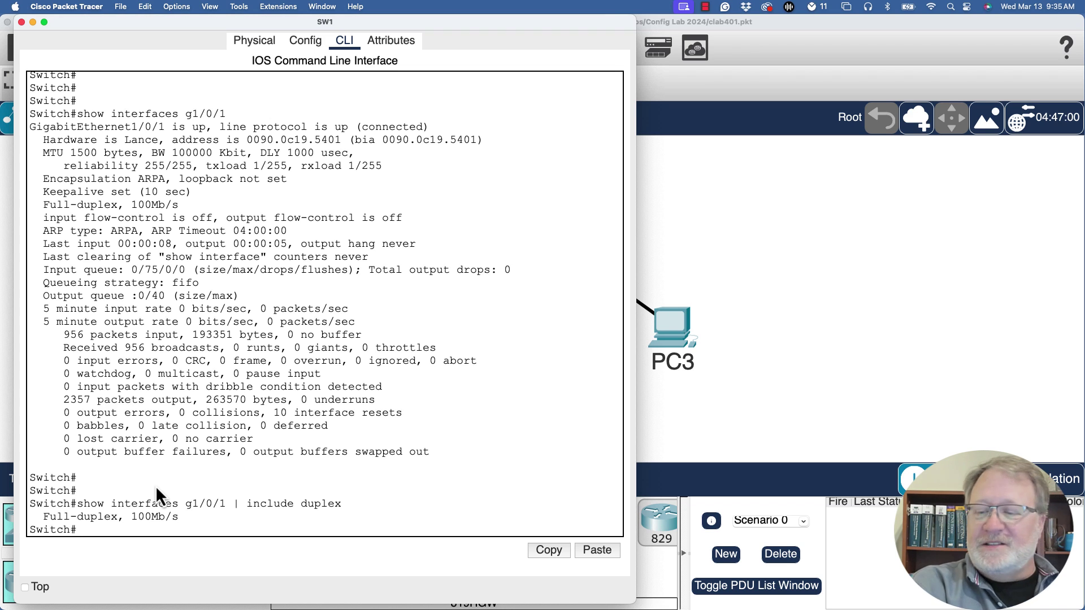
{"action": "key", "text": "Up"}
{"action": "key", "text": "Left"}
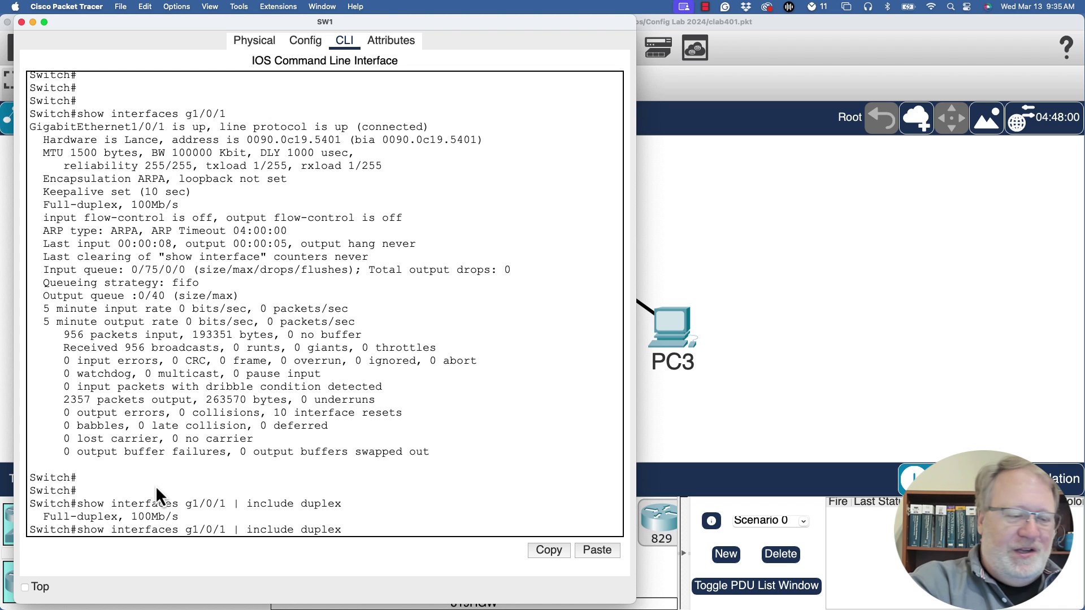
{"action": "key", "text": "Left"}
{"action": "key", "text": "BackSpace"}
{"action": "type", "text": "D"}
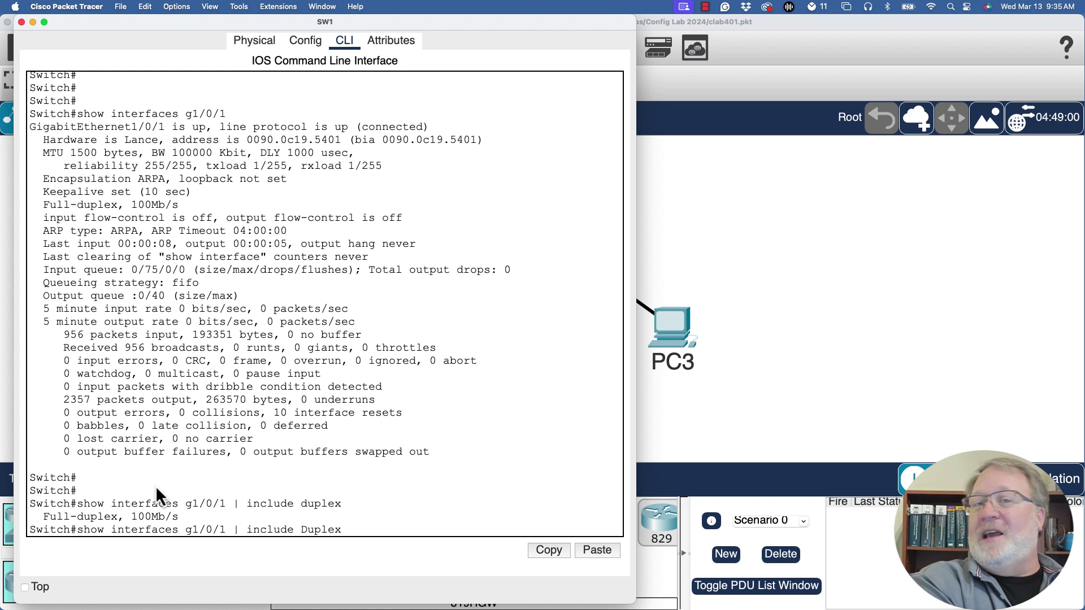
{"action": "key", "text": "Return"}
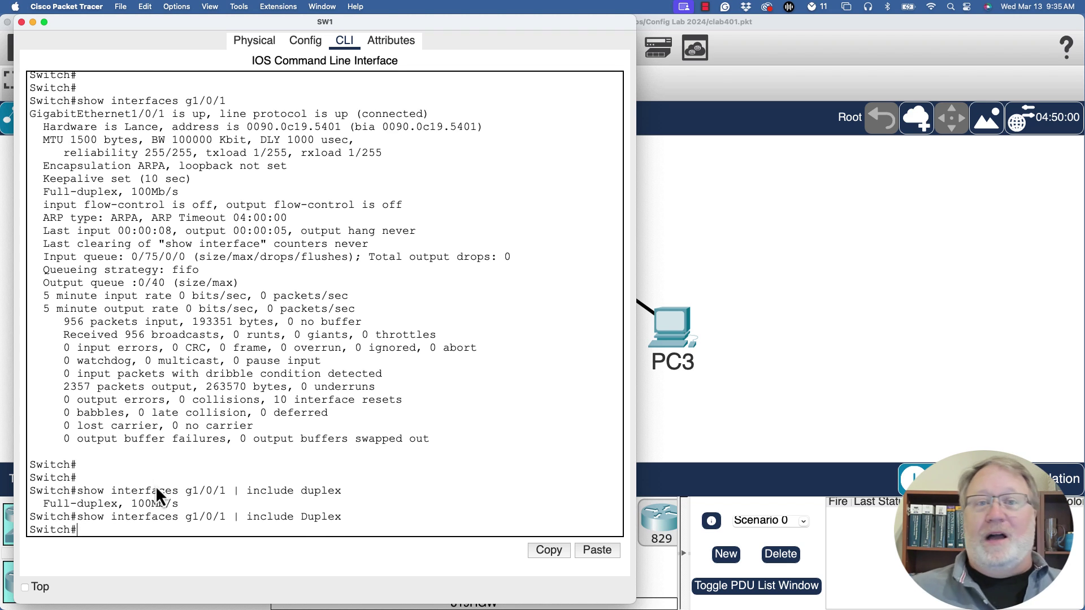
{"action": "key", "text": "Return"}
{"action": "key", "text": "Return"}
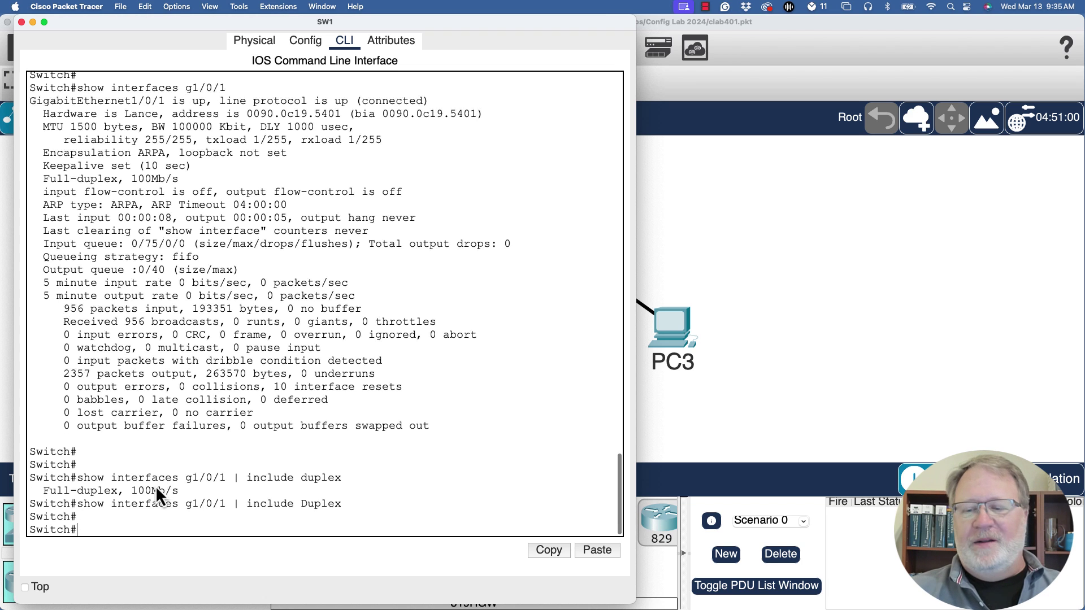